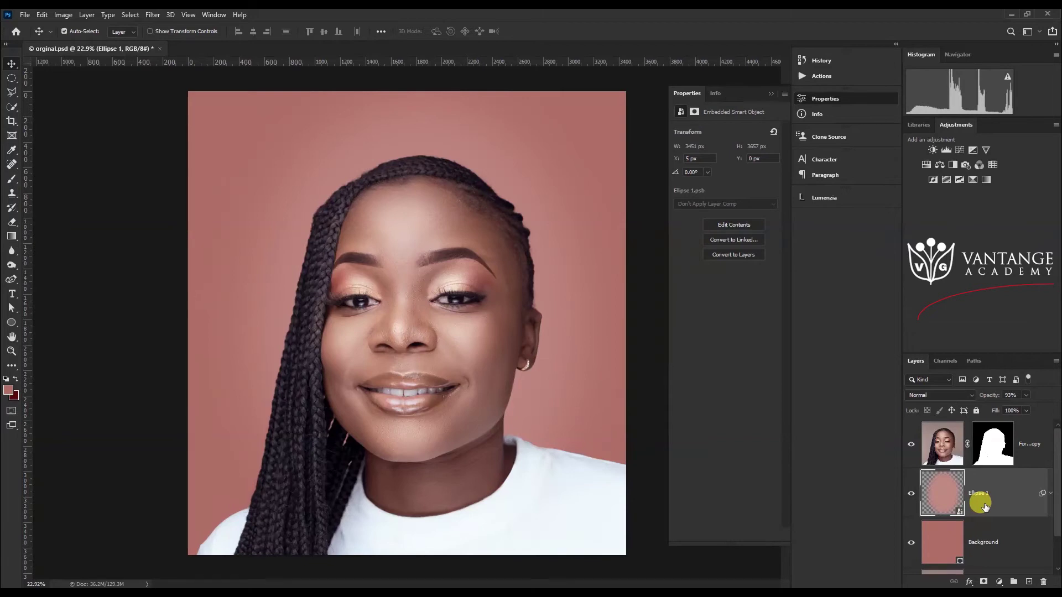
Delete the old Ellipse 1 layer, then deselect all layers, leaving the portrait on the pink fill.
{"action": "key", "text": "Delete"}
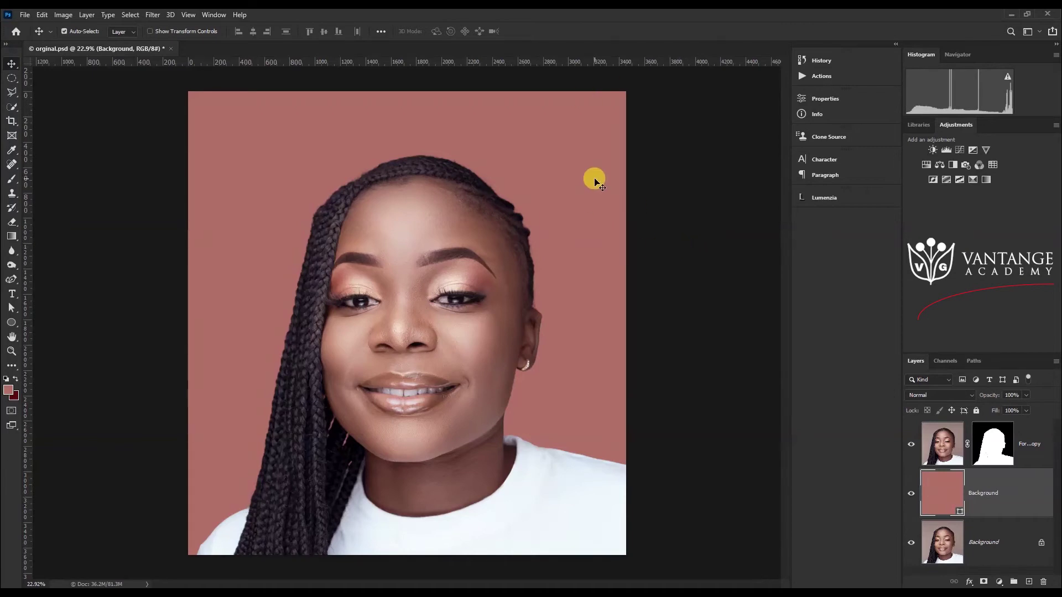
{"action": "left_click", "coordinate": [689, 258]}
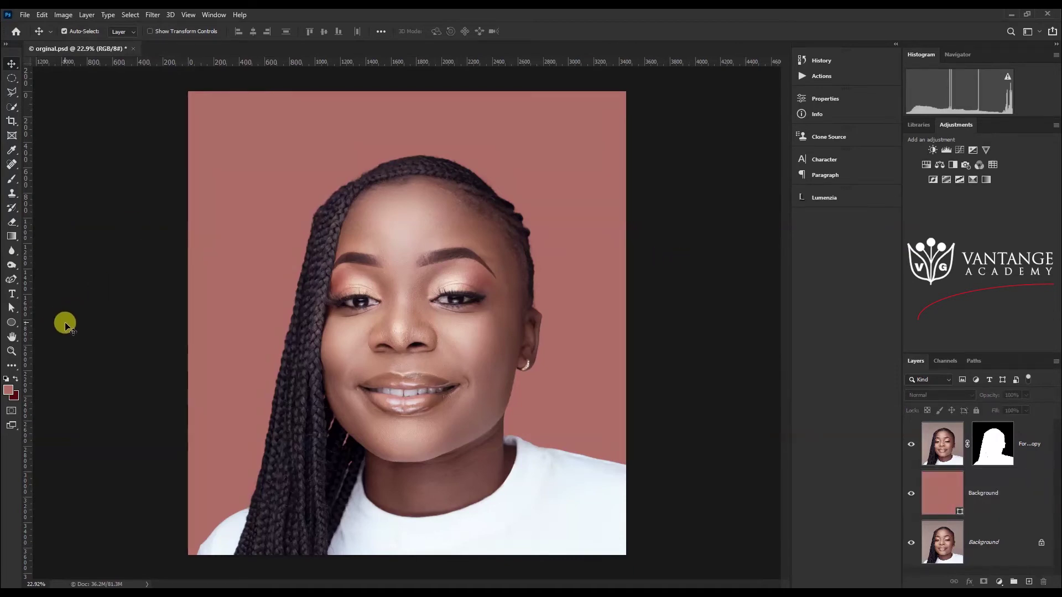
Draw a tall white ellipse over the portrait and shift it left over the head.
{"action": "left_click", "coordinate": [17, 324]}
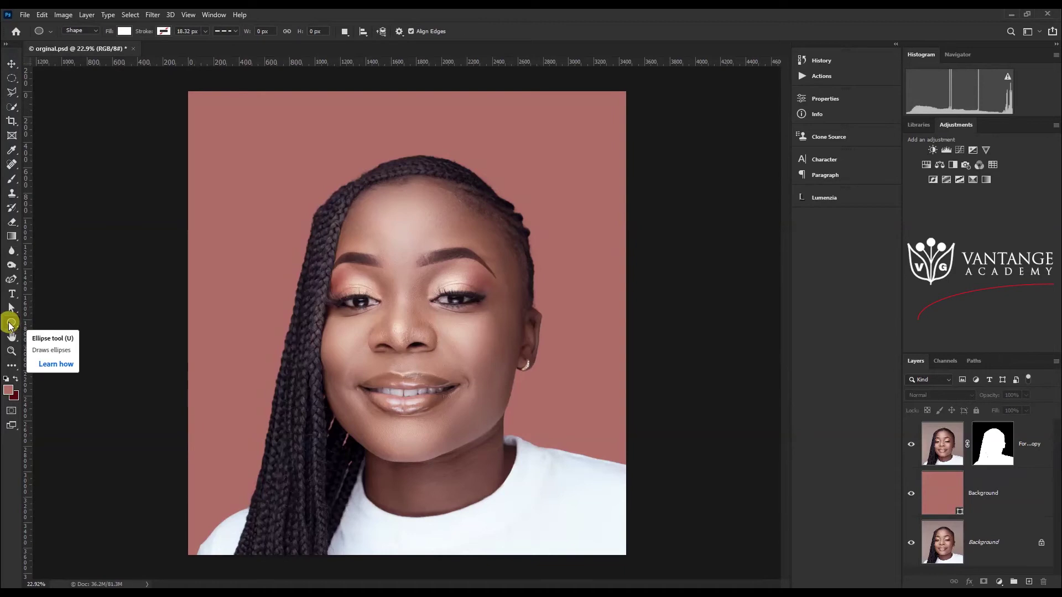
{"action": "right_click", "coordinate": [10, 325]}
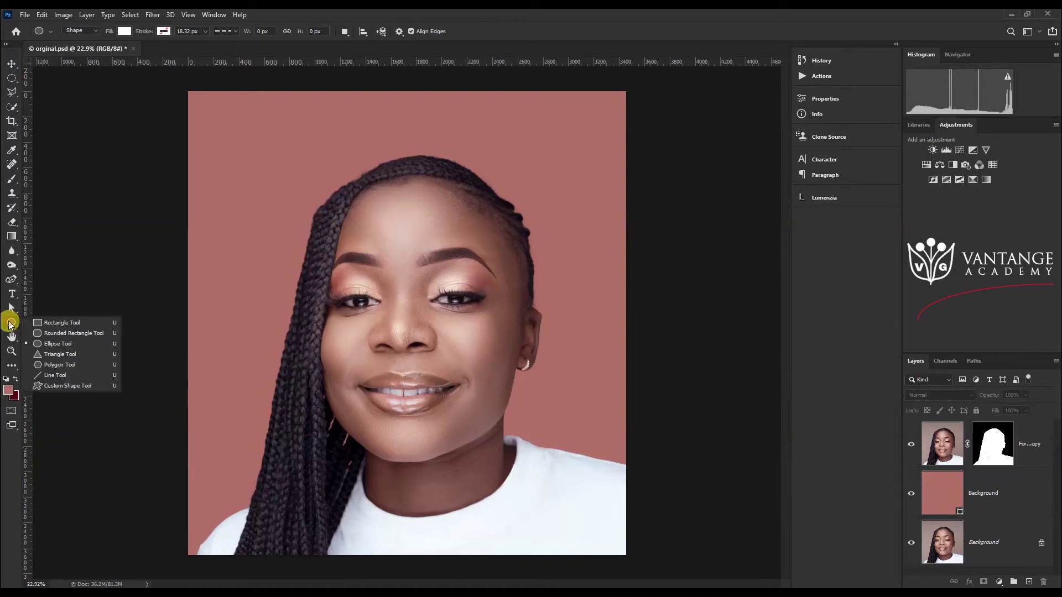
{"action": "left_click", "coordinate": [52, 343]}
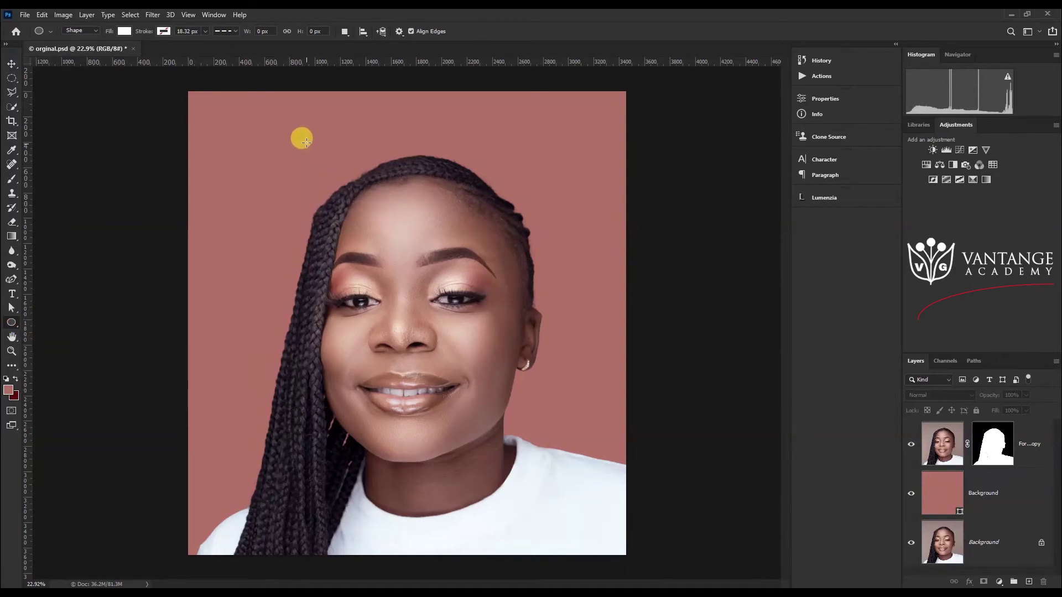
{"action": "left_click_drag", "start_coordinate": [314, 125], "coordinate": [601, 512]}
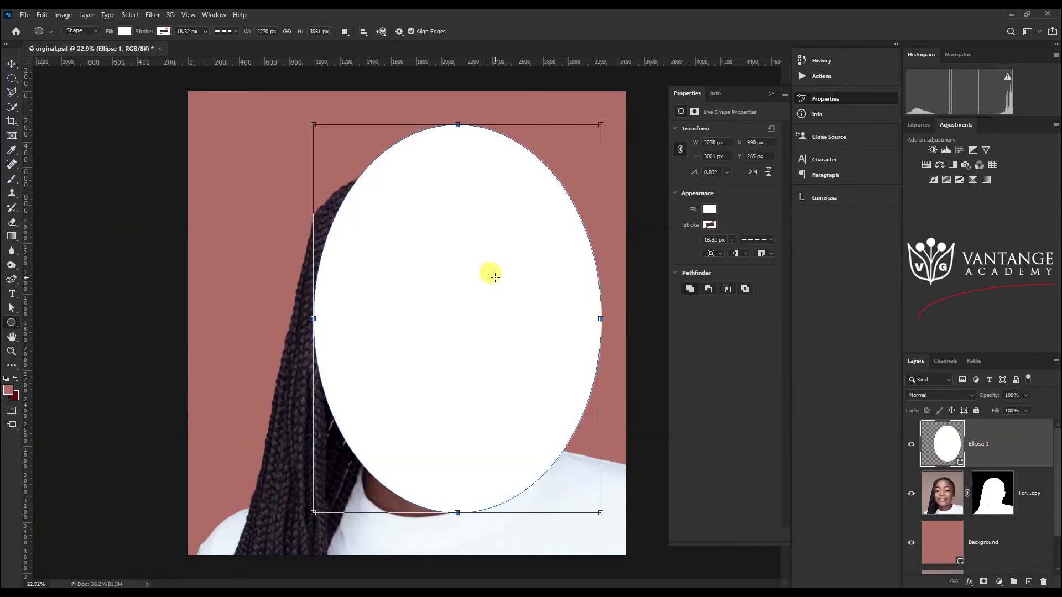
{"action": "key", "text": "v"}
{"action": "left_click_drag", "start_coordinate": [479, 291], "coordinate": [440, 296]}
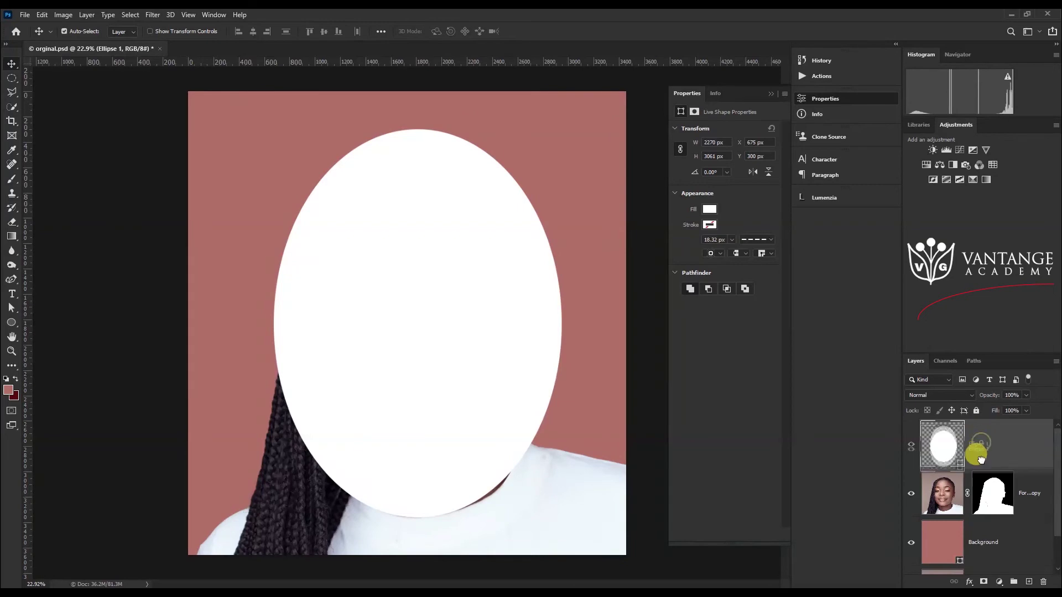
Move Ellipse 1 beneath the portrait and enlarge it to 2312.53 × 3118.35 px around the head.
{"action": "key", "text": "ctrl+["}
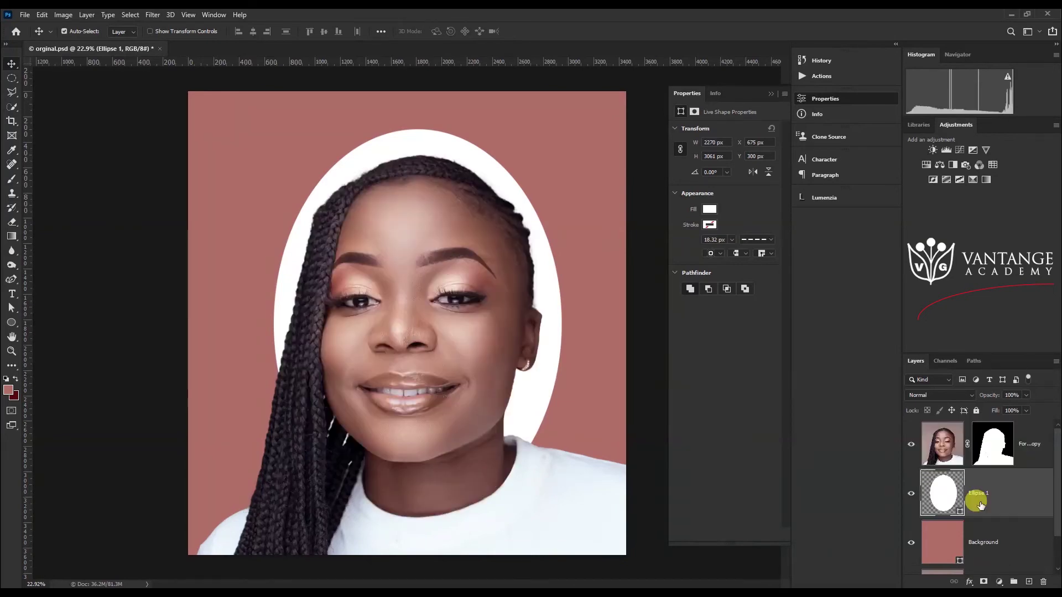
{"action": "left_click_drag", "start_coordinate": [411, 147], "coordinate": [406, 145]}
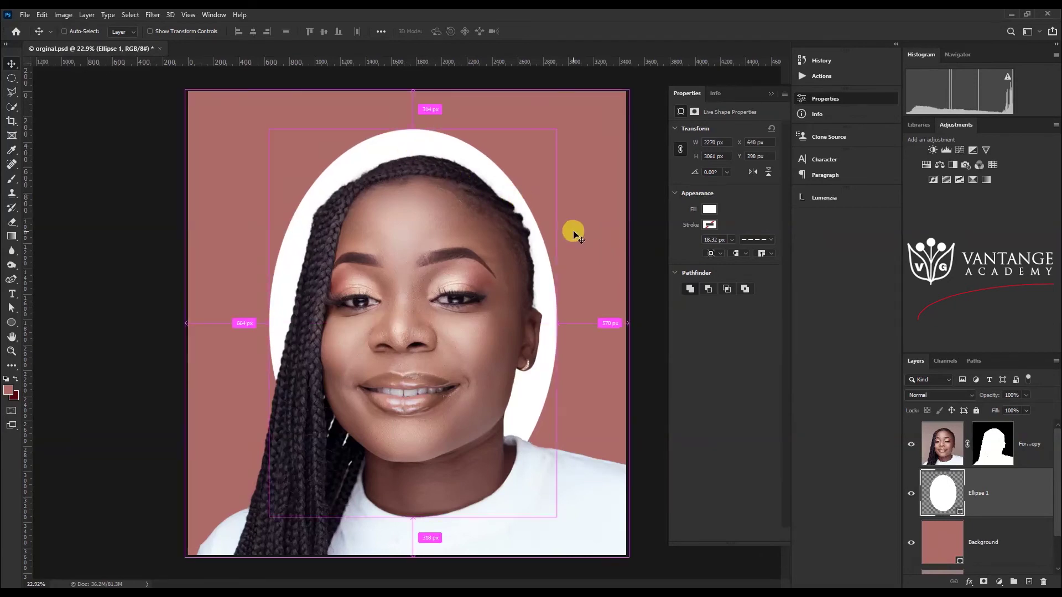
{"action": "key", "text": "ctrl+t"}
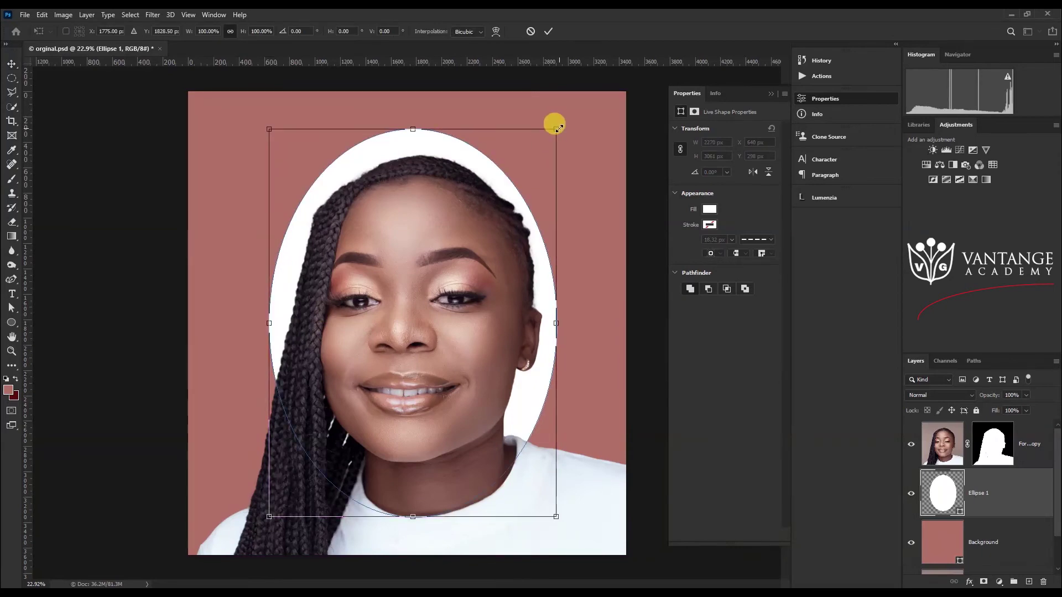
{"action": "left_click_drag", "start_coordinate": [557, 128], "coordinate": [567, 123]}
{"action": "left_click_drag", "start_coordinate": [468, 157], "coordinate": [474, 161]}
{"action": "key", "text": "Return"}
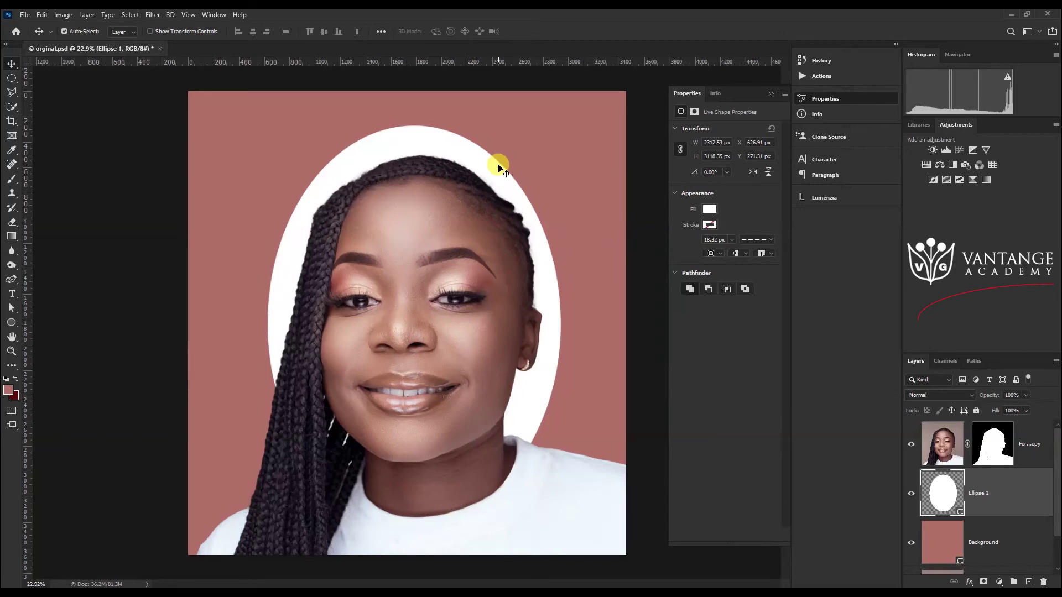
Sample the pink background with the Eyedropper and apply it as the oval's fill.
{"action": "left_click", "coordinate": [11, 150]}
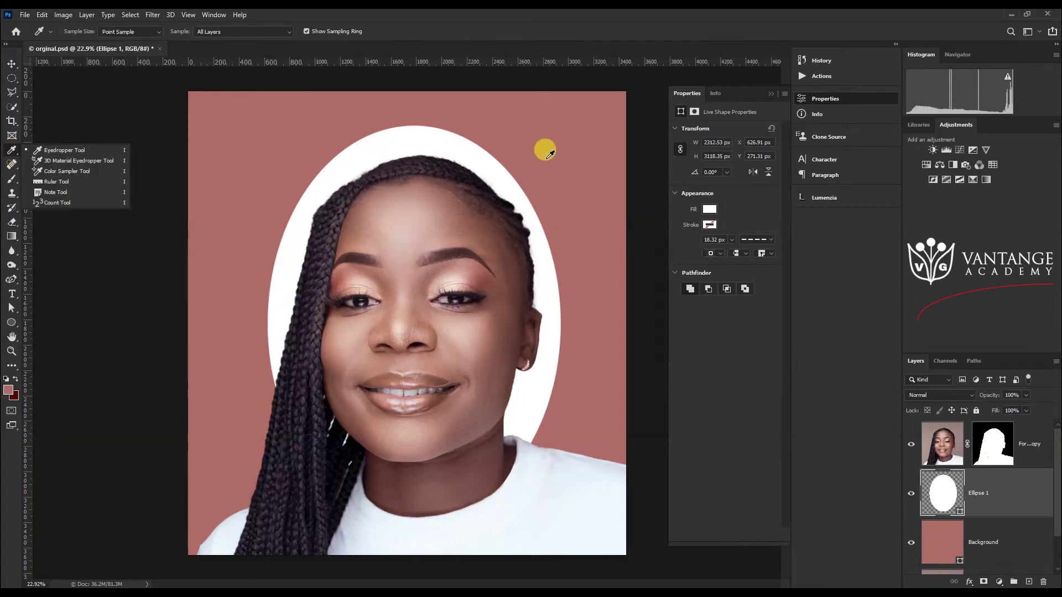
{"action": "left_click", "coordinate": [569, 162]}
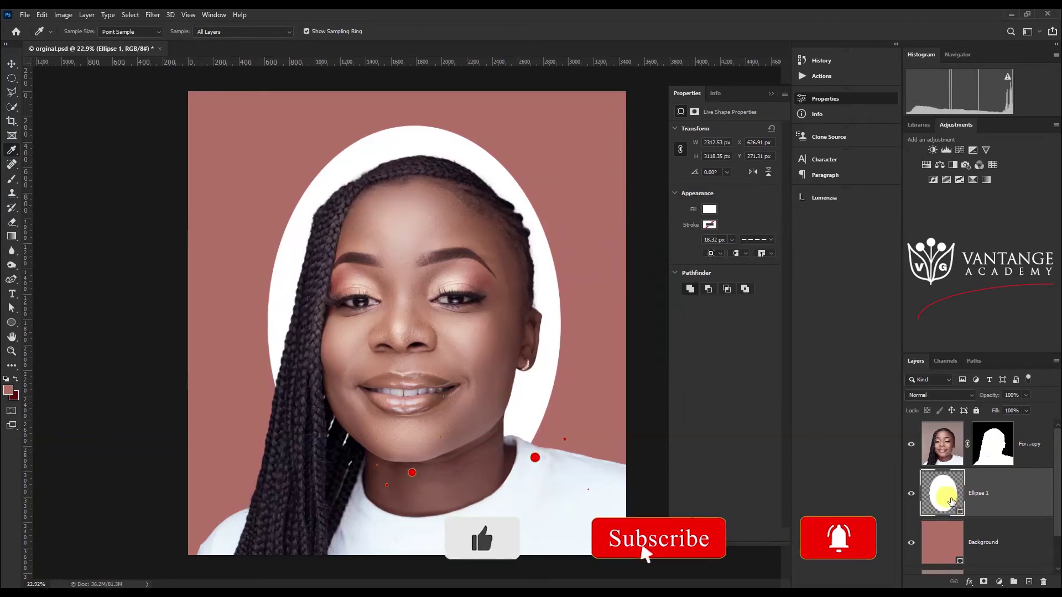
{"action": "left_click", "coordinate": [710, 213]}
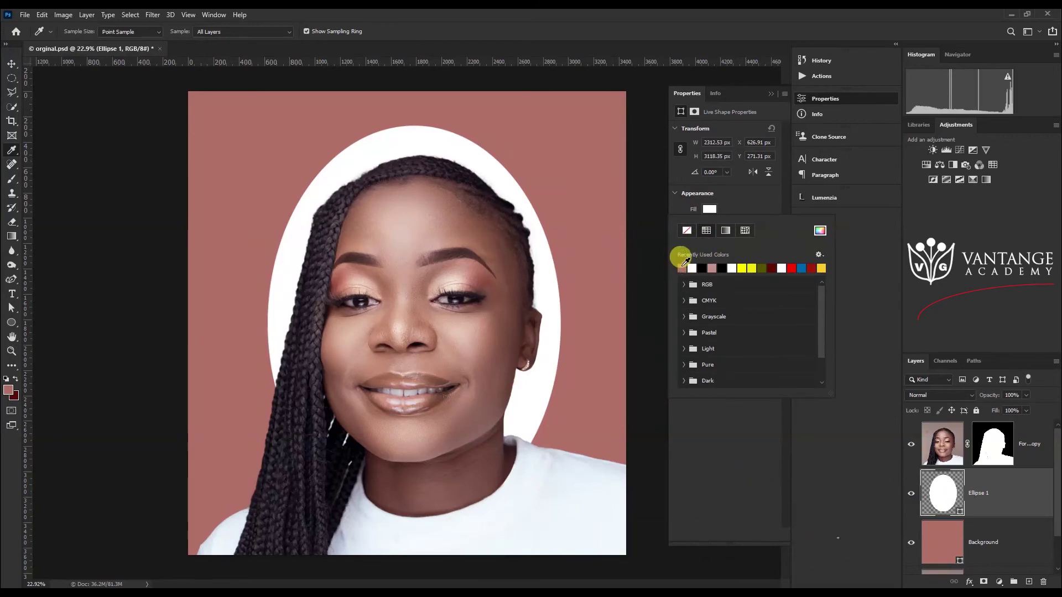
{"action": "left_click", "coordinate": [682, 269]}
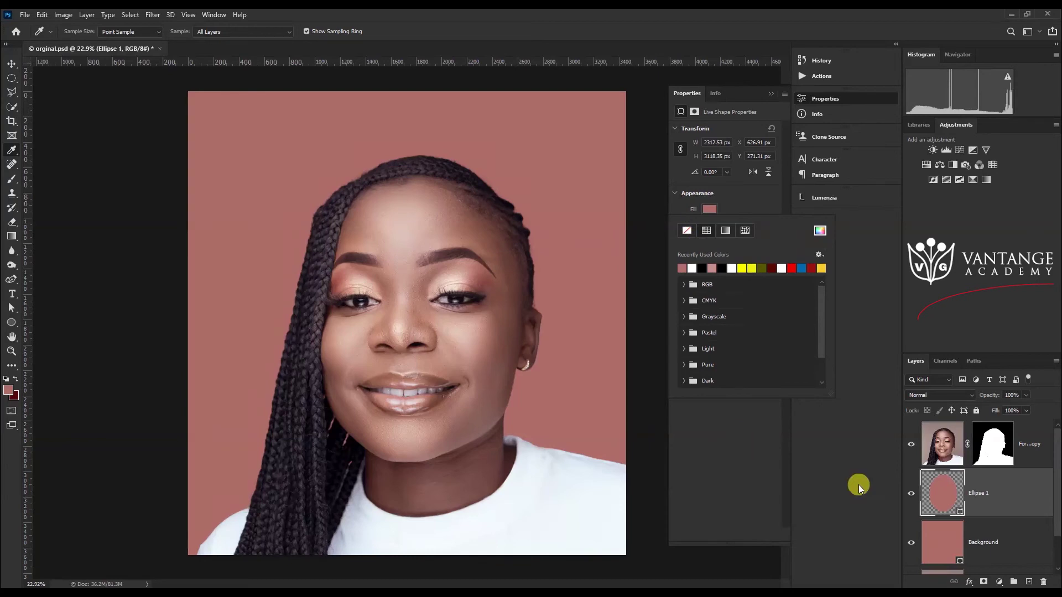
{"action": "left_click", "coordinate": [960, 514]}
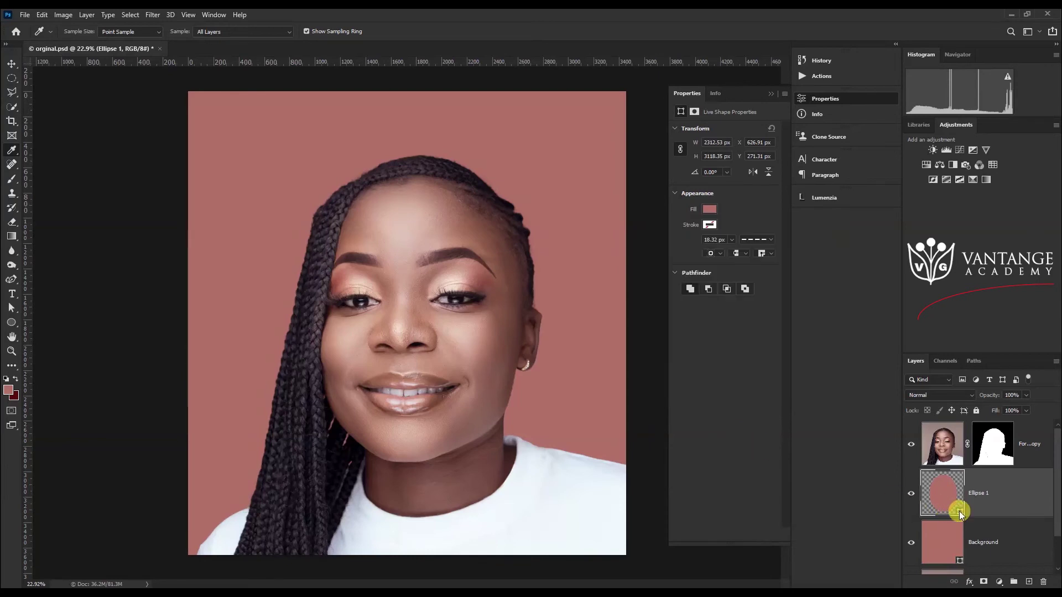
Lighten the oval's fill to a paler dusty pink, #be8783.
{"action": "double_click", "coordinate": [959, 511]}
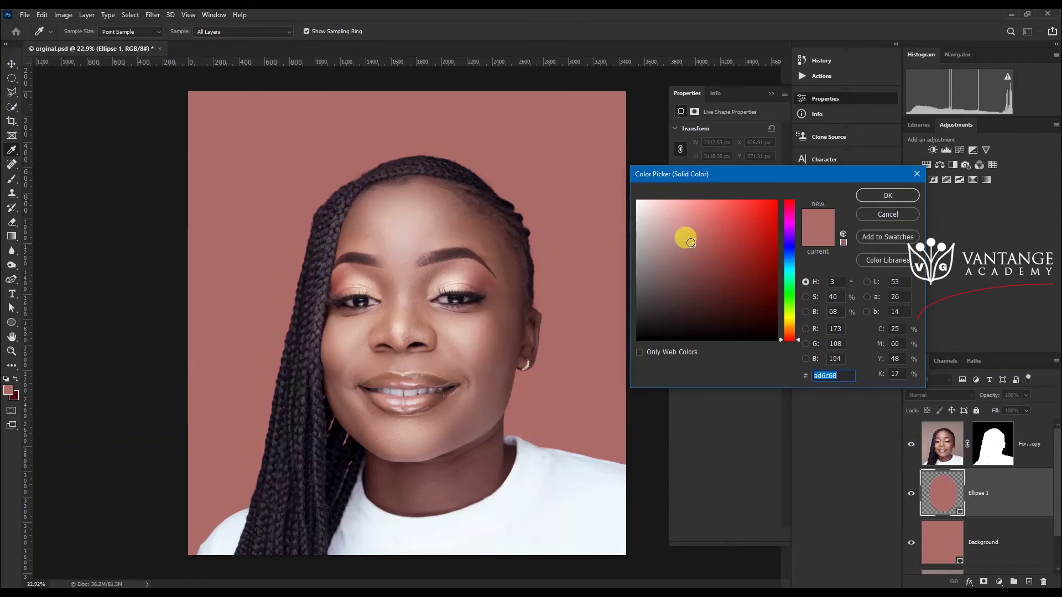
{"action": "left_click_drag", "start_coordinate": [690, 243], "coordinate": [680, 236]}
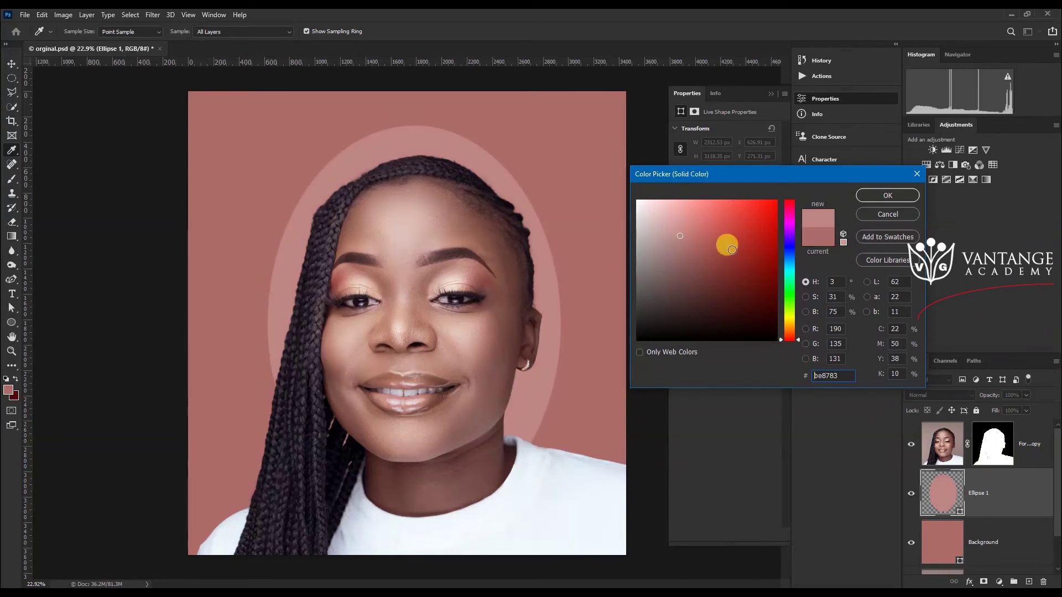
{"action": "left_click", "coordinate": [867, 198]}
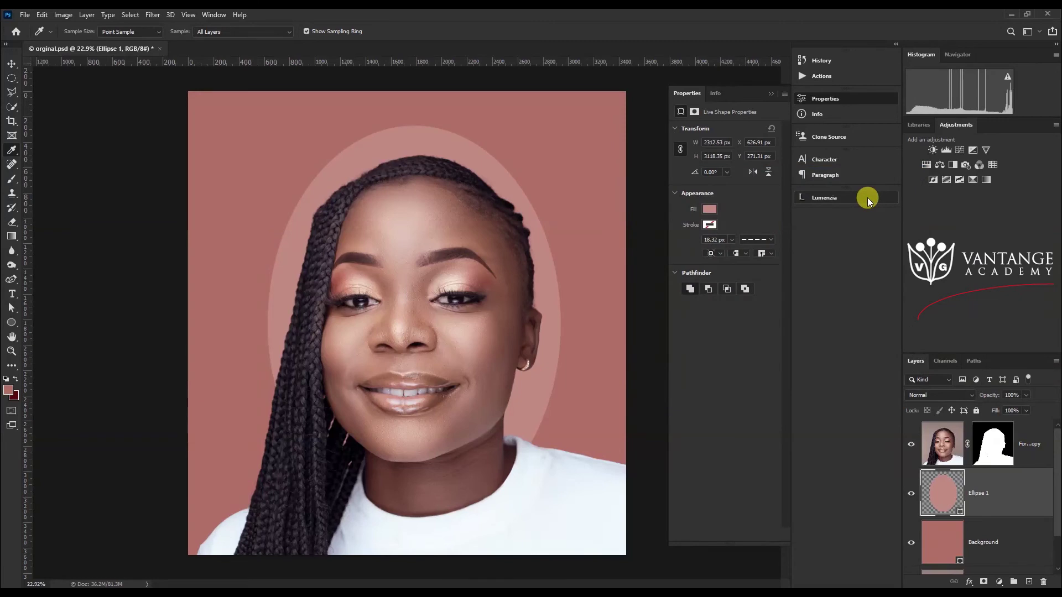
Convert Ellipse 1 into an embedded smart object from its layer context menu.
{"action": "key", "text": "v"}
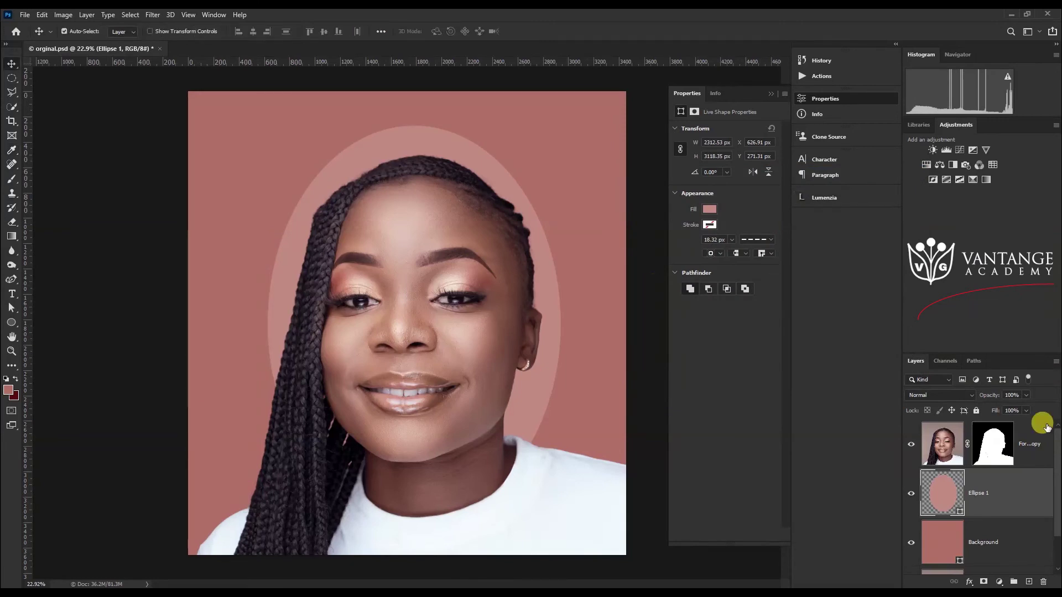
{"action": "right_click", "coordinate": [942, 493]}
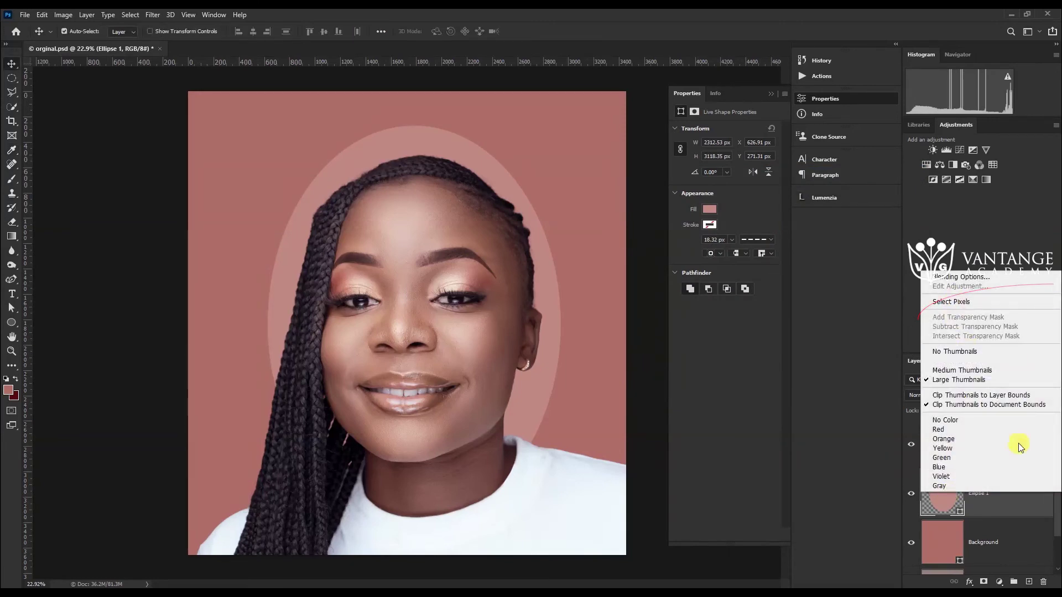
{"action": "left_click", "coordinate": [1001, 507]}
{"action": "right_click", "coordinate": [983, 494]}
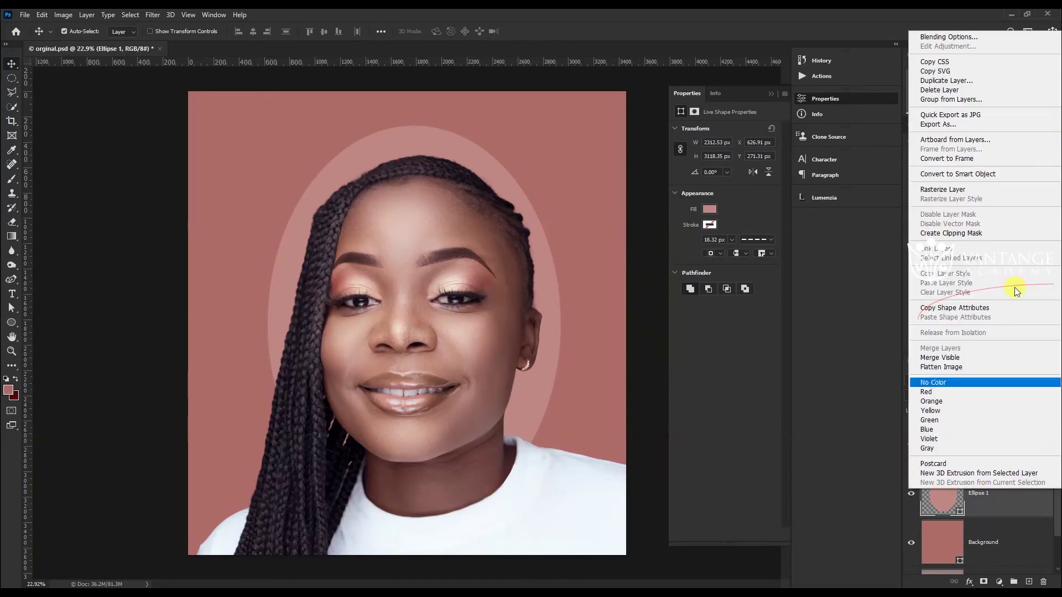
{"action": "left_click", "coordinate": [961, 174]}
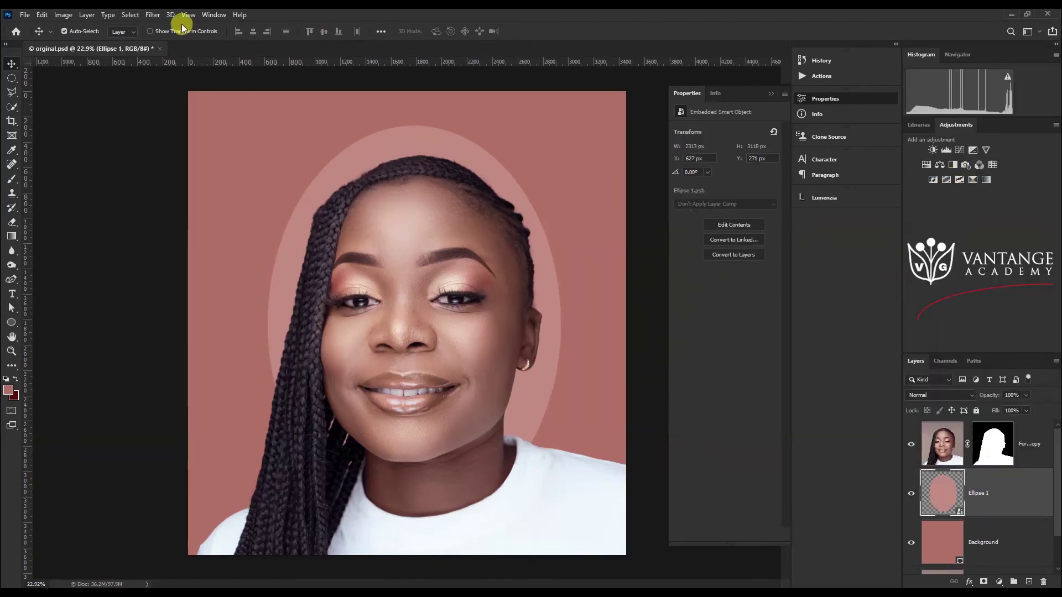
Apply a Gaussian Blur smart filter with a 195-pixel radius to Ellipse 1.
{"action": "left_click", "coordinate": [155, 16]}
{"action": "mouse_move", "coordinate": [167, 165]}
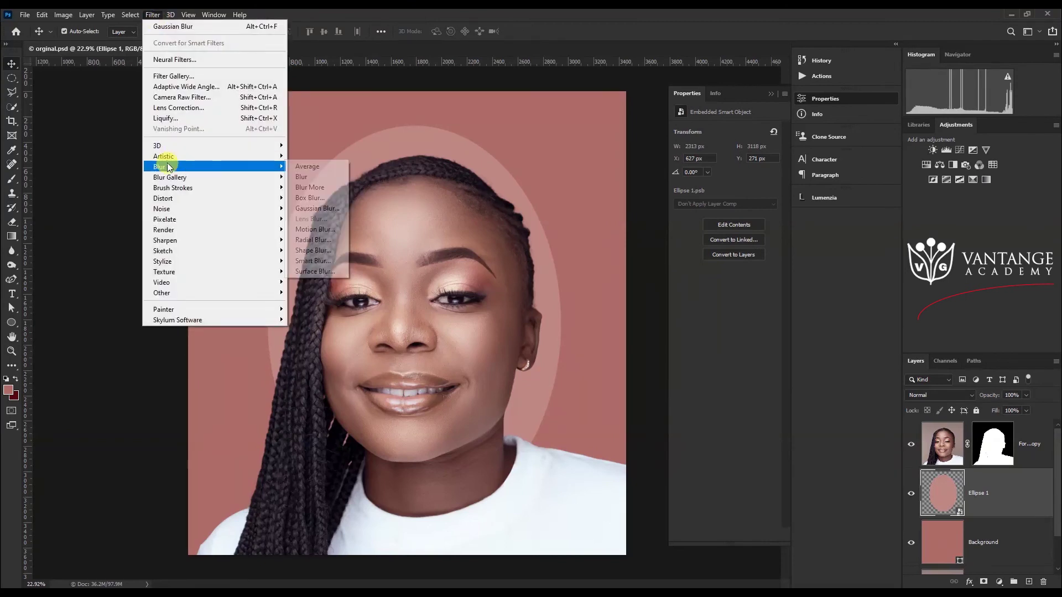
{"action": "left_click", "coordinate": [312, 208]}
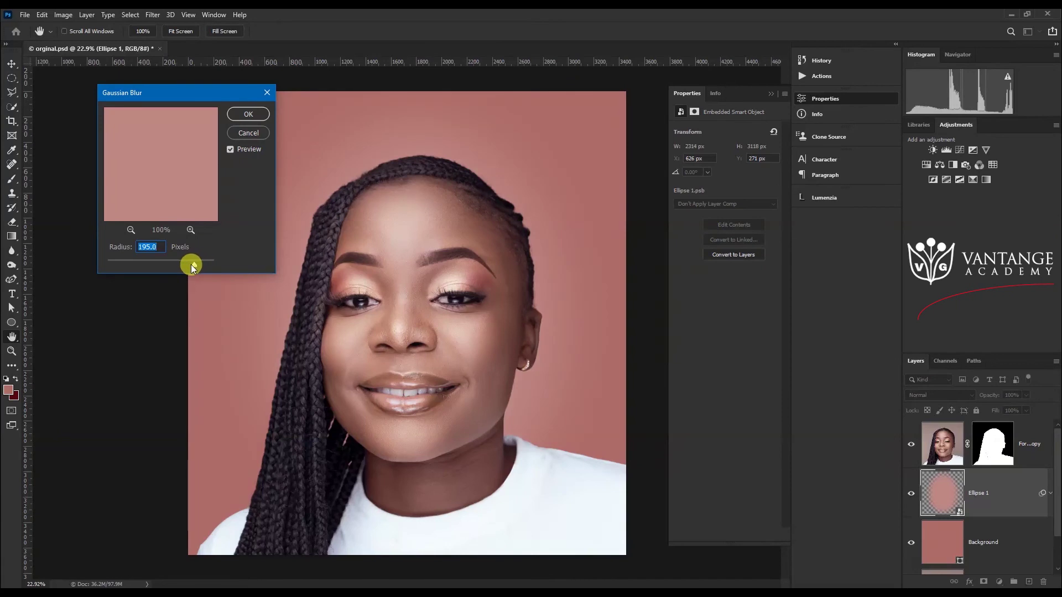
{"action": "left_click", "coordinate": [195, 261]}
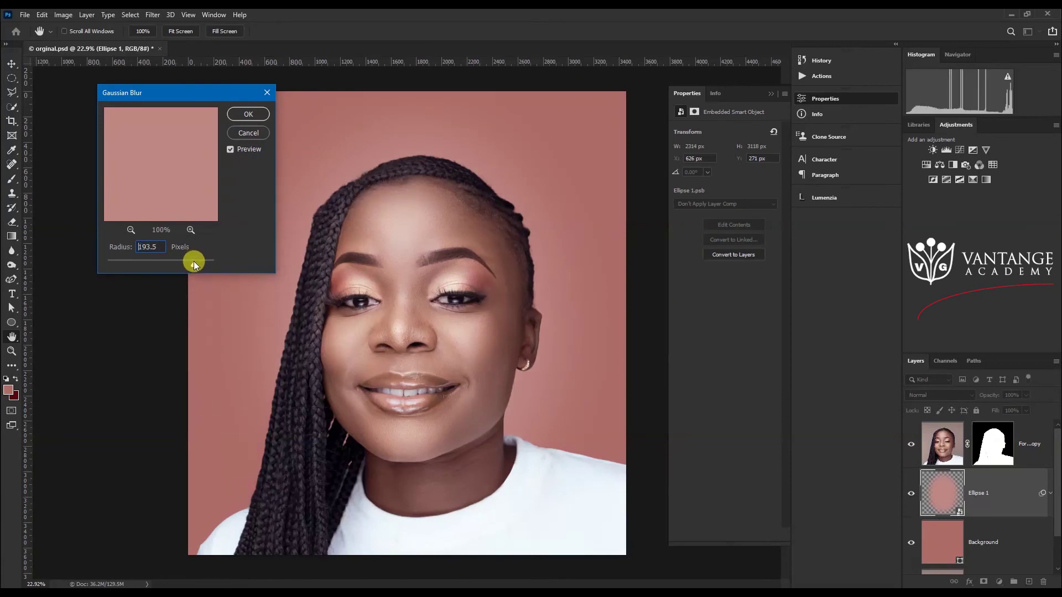
{"action": "left_click_drag", "start_coordinate": [194, 261], "coordinate": [192, 261]}
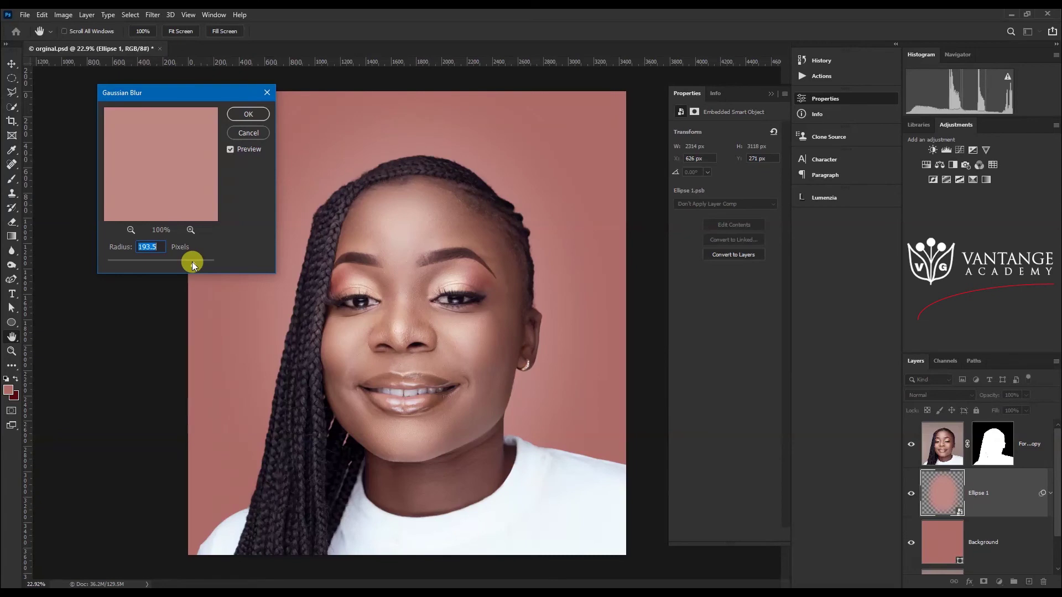
{"action": "type", "text": "195"}
{"action": "left_click", "coordinate": [239, 114]}
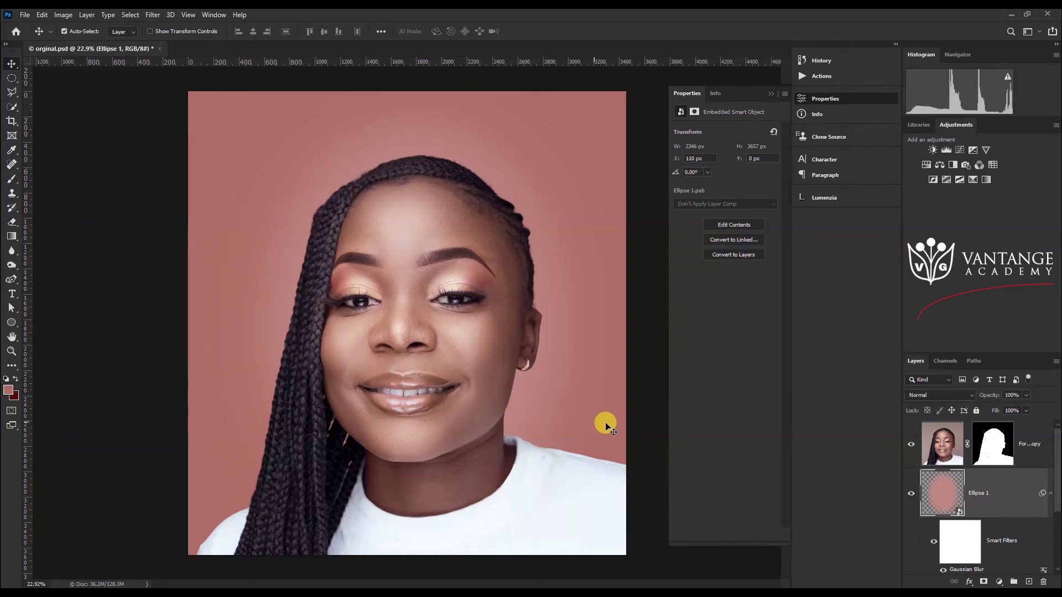
Compare the view with the glow hidden, then widen the blurred oval to about 111% (3461 px).
{"action": "left_click", "coordinate": [912, 494]}
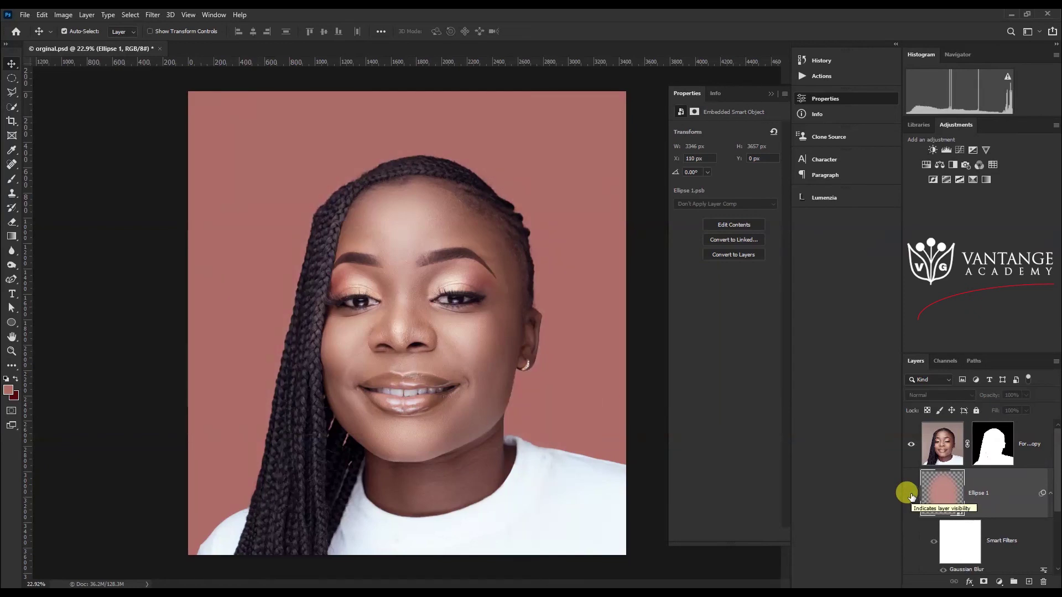
{"action": "left_click", "coordinate": [911, 494]}
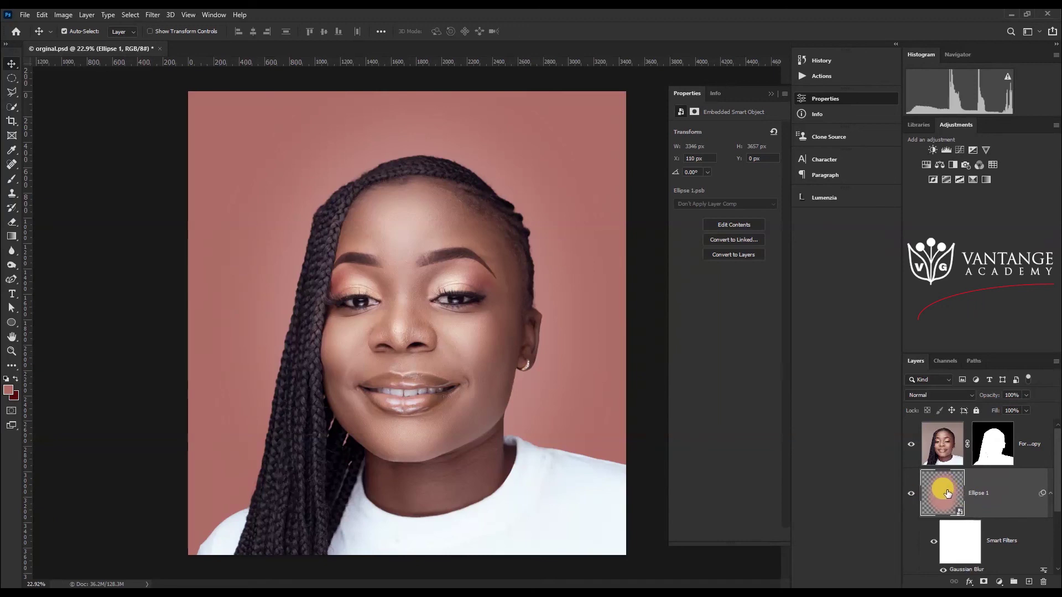
{"action": "key", "text": "ctrl+t"}
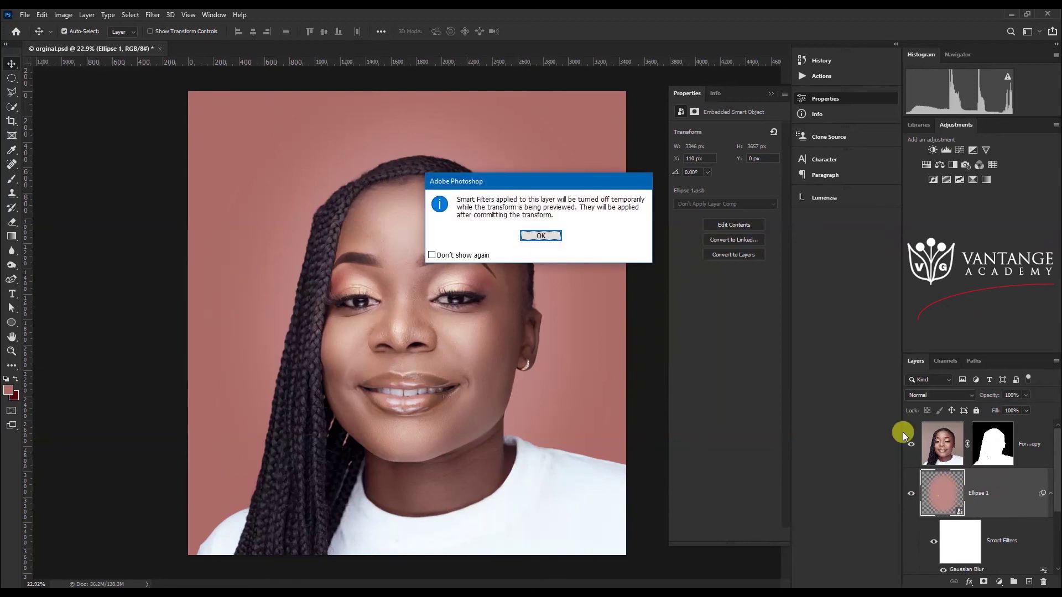
{"action": "left_click", "coordinate": [543, 235]}
{"action": "left_click_drag", "start_coordinate": [557, 321], "coordinate": [577, 325]}
{"action": "left_click_drag", "start_coordinate": [265, 320], "coordinate": [246, 313]}
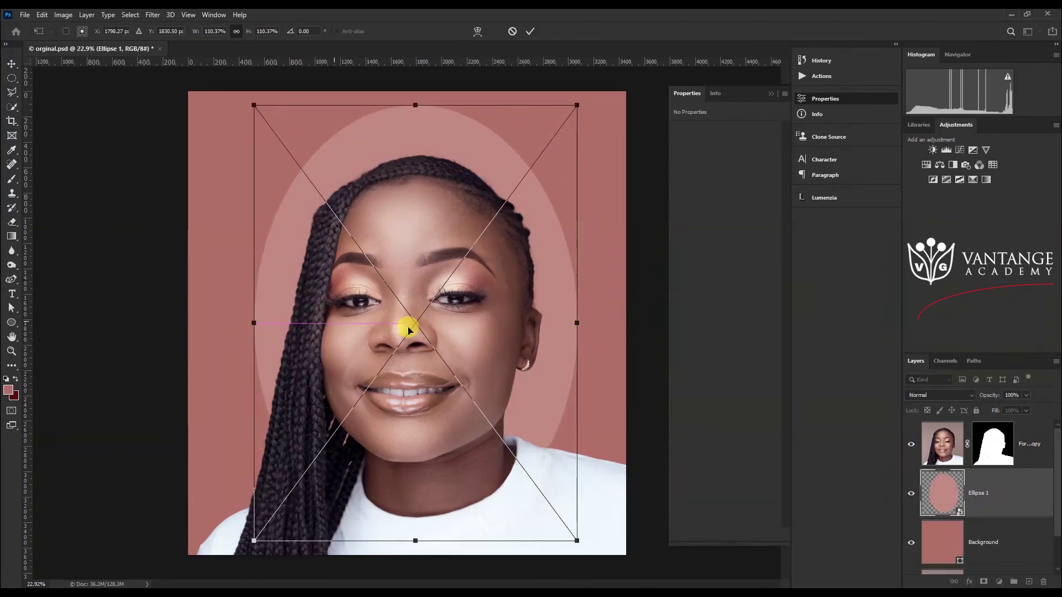
{"action": "left_click_drag", "start_coordinate": [577, 321], "coordinate": [580, 323]}
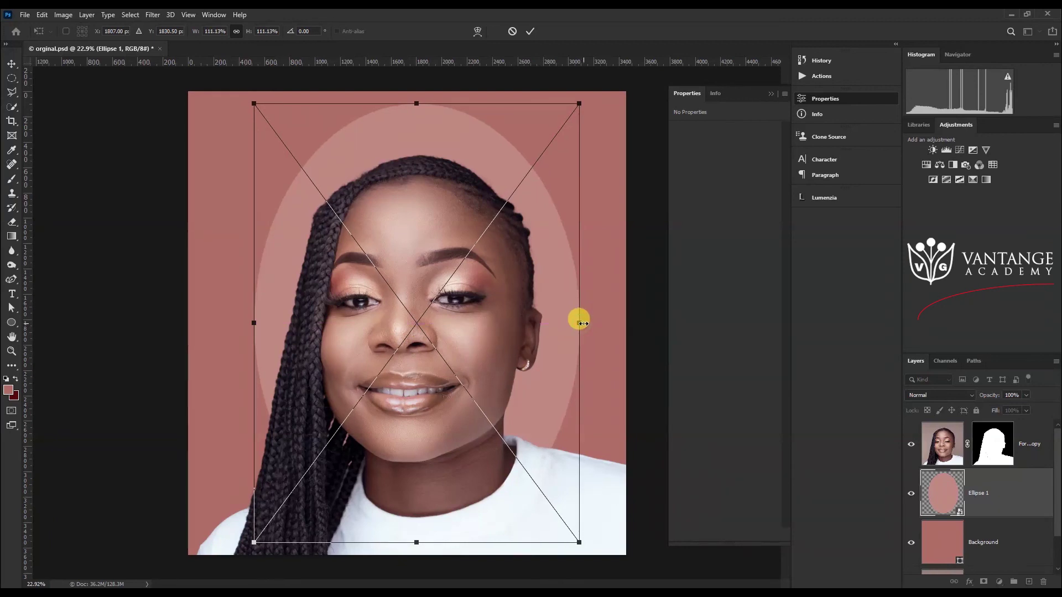
{"action": "key", "text": "Return"}
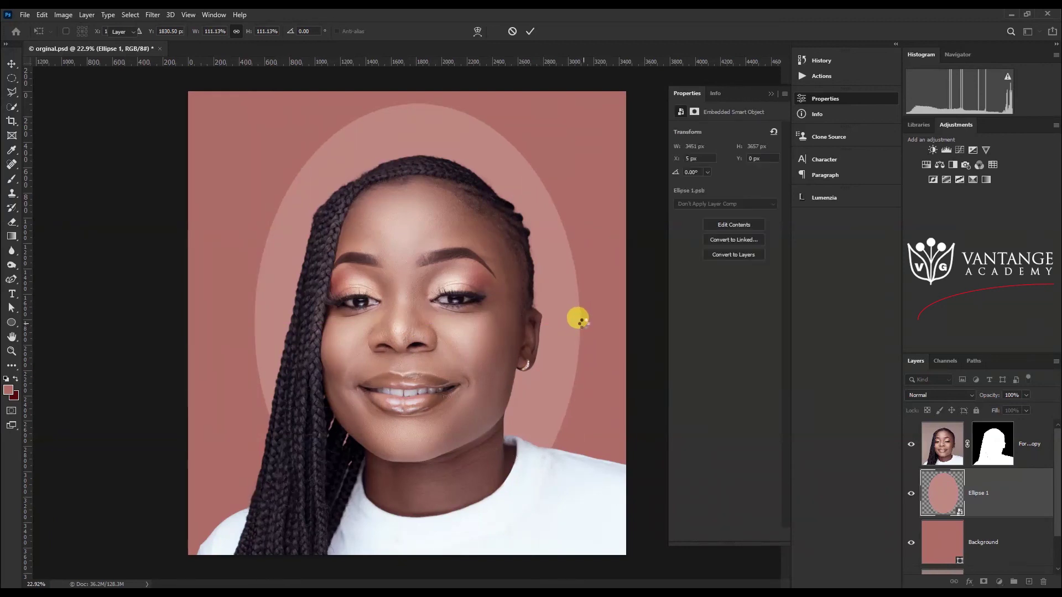
{"action": "key", "text": "ctrl+f"}
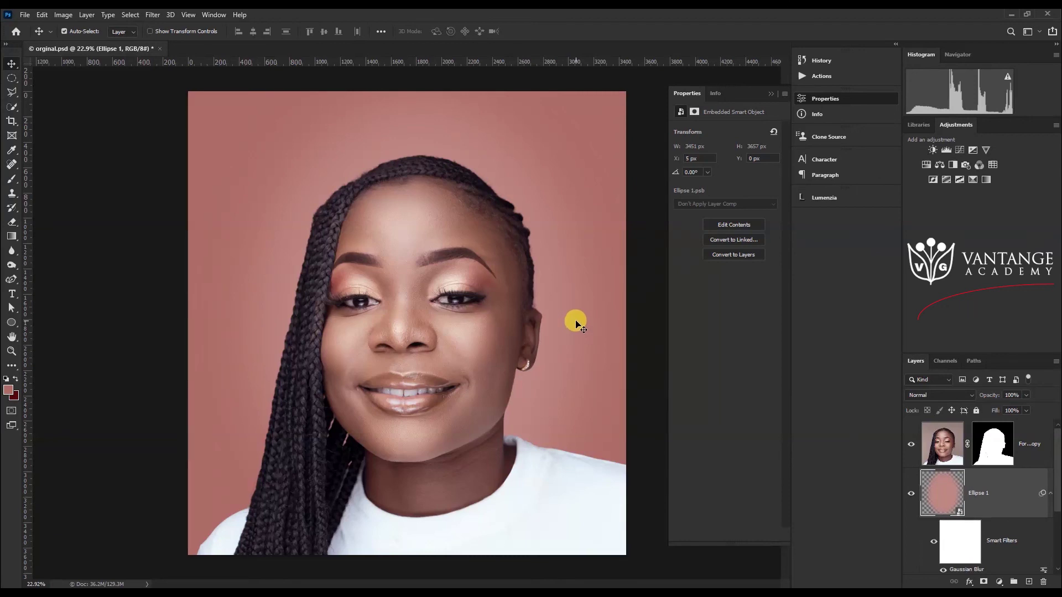
Set the Ellipse 1 layer opacity to 93% and collapse its smart filter list.
{"action": "left_click_drag", "start_coordinate": [984, 396], "coordinate": [978, 403]}
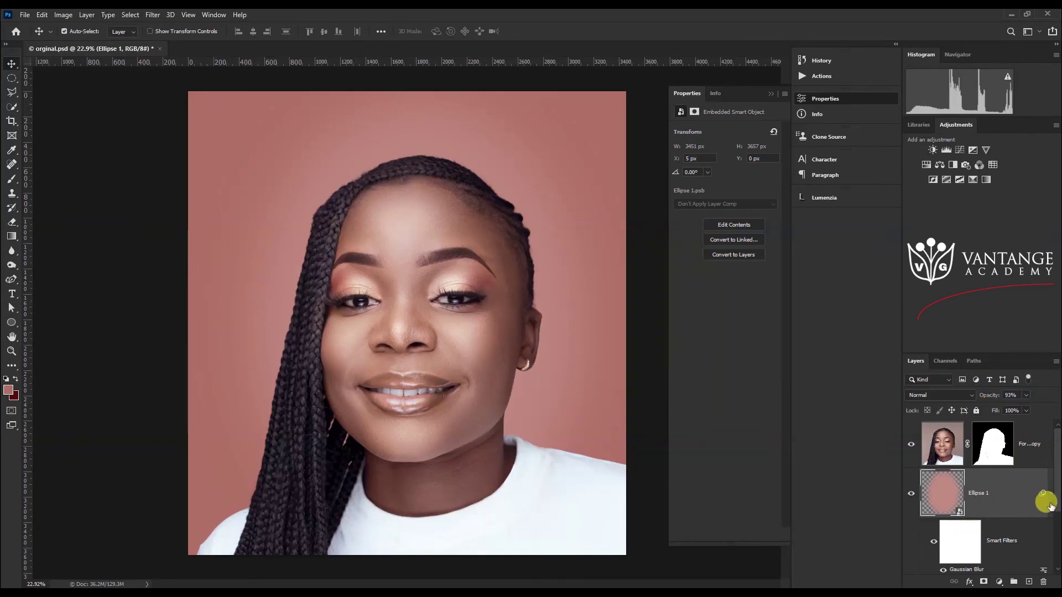
{"action": "left_click", "coordinate": [1049, 494]}
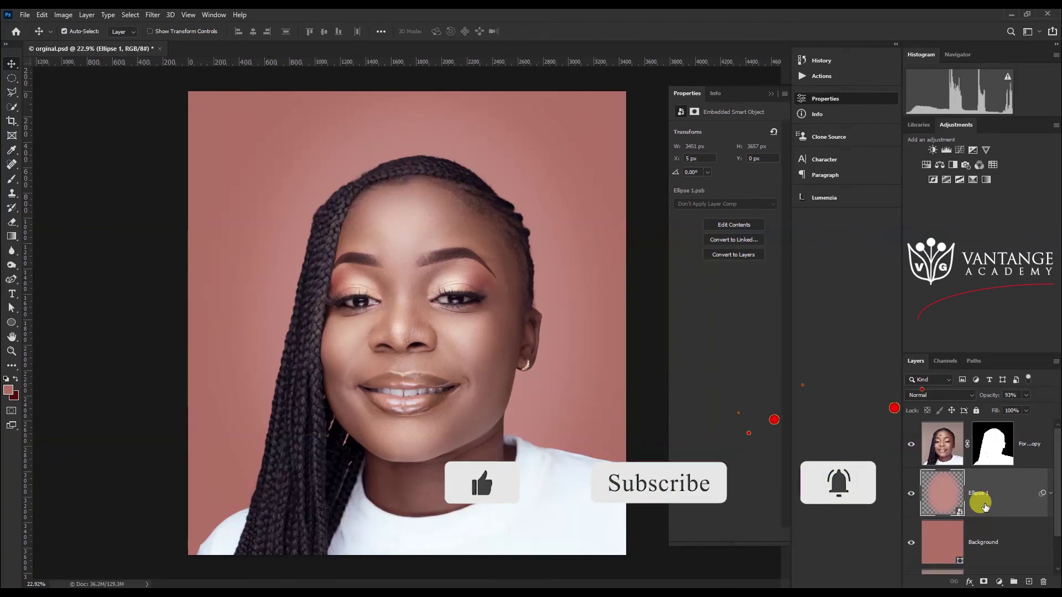
{"action": "scroll", "coordinate": [573, 413], "scroll_direction": "up", "scroll_amount": 1}
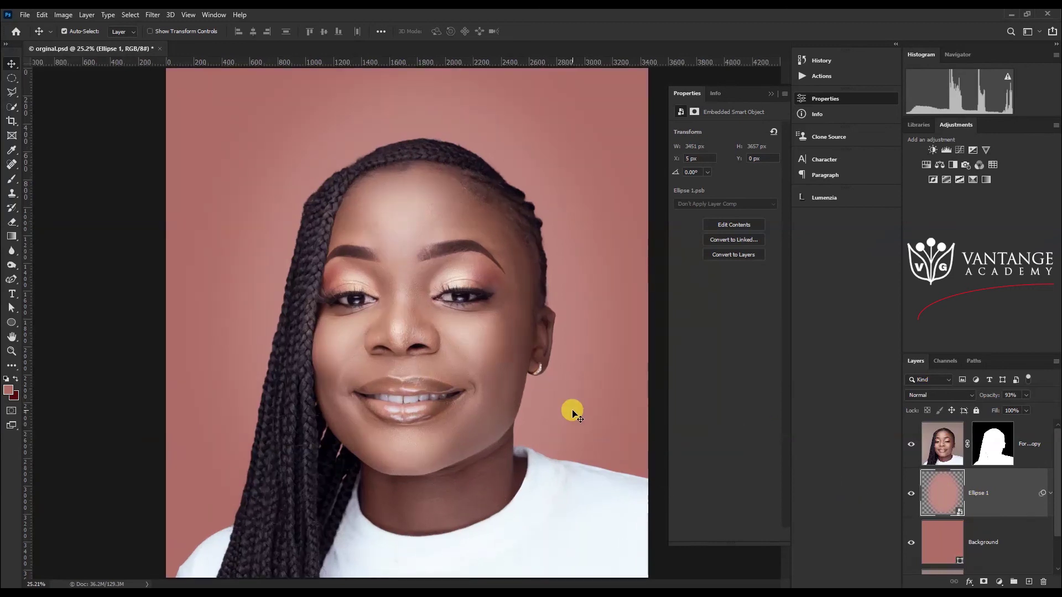